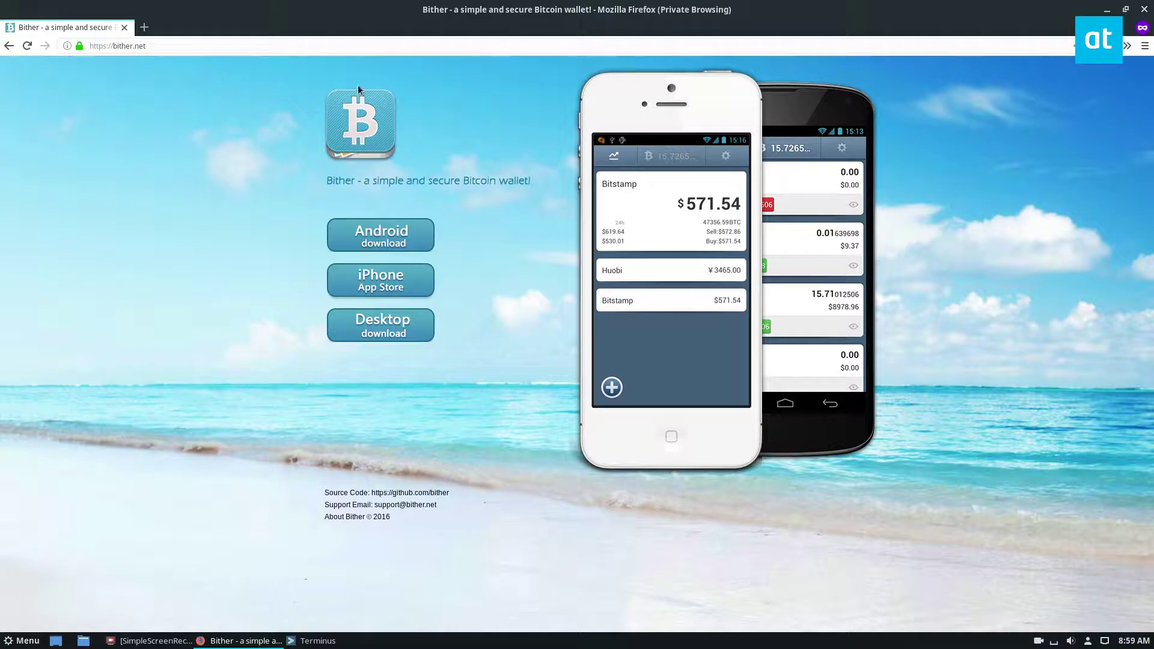
- Download the 64-bit Linux desktop version of Bither, Bither-linux64.tar, from bither.net
mouse_move(393, 340)
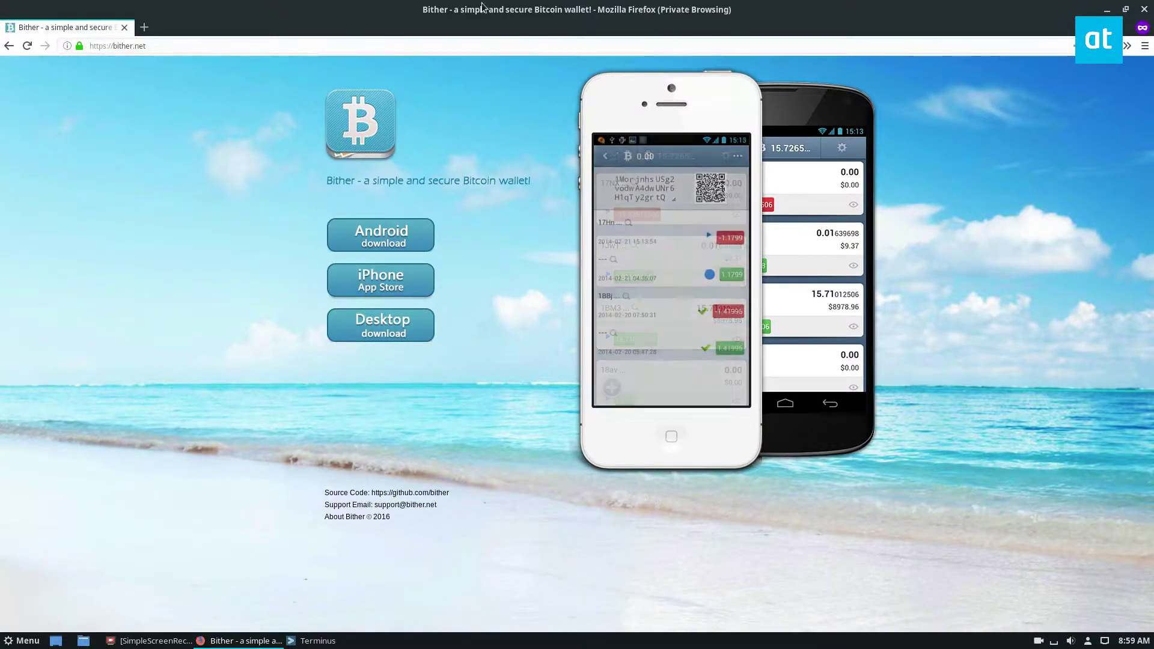
drag(146, 46, 99, 46)
click(278, 326)
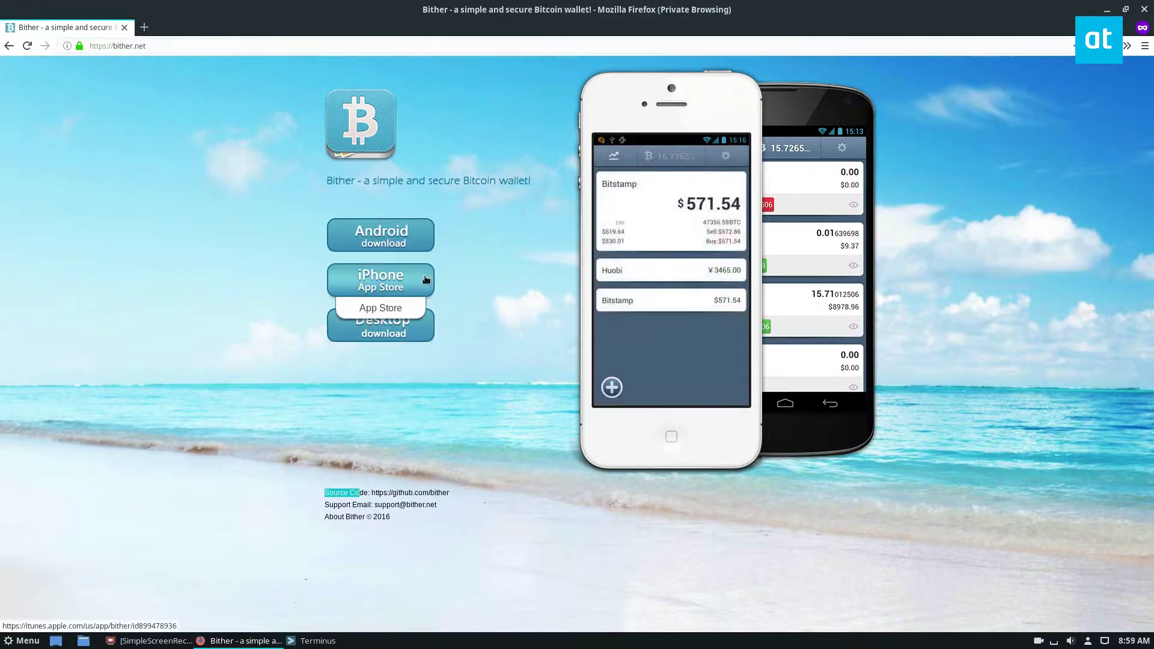
mouse_move(433, 232)
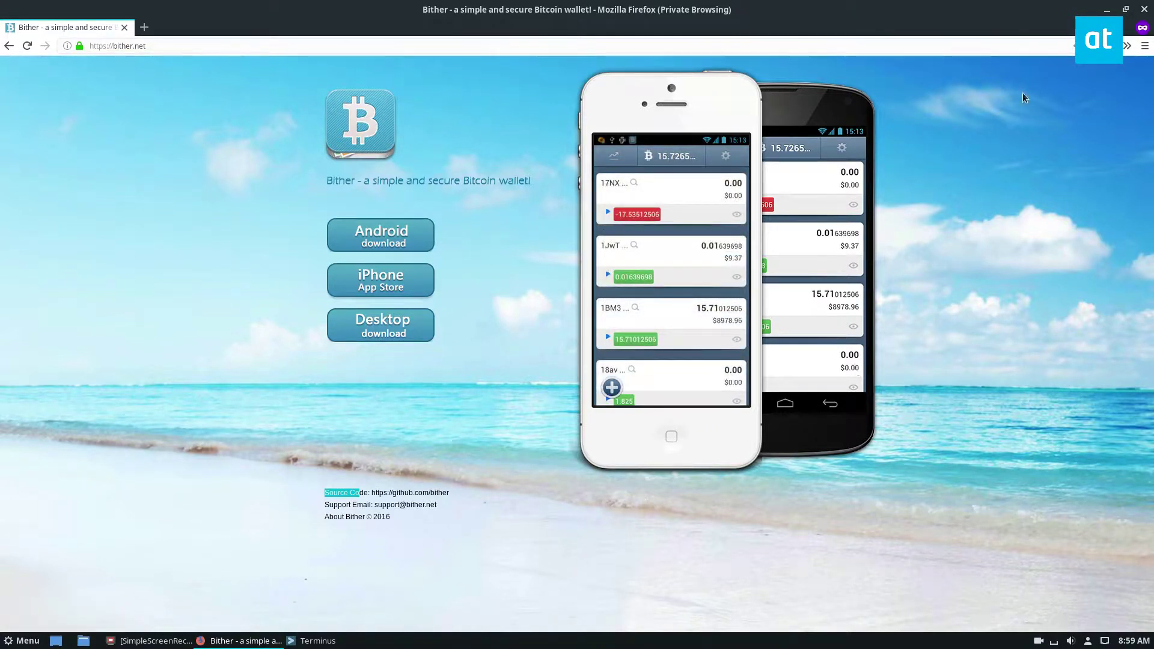
click(477, 475)
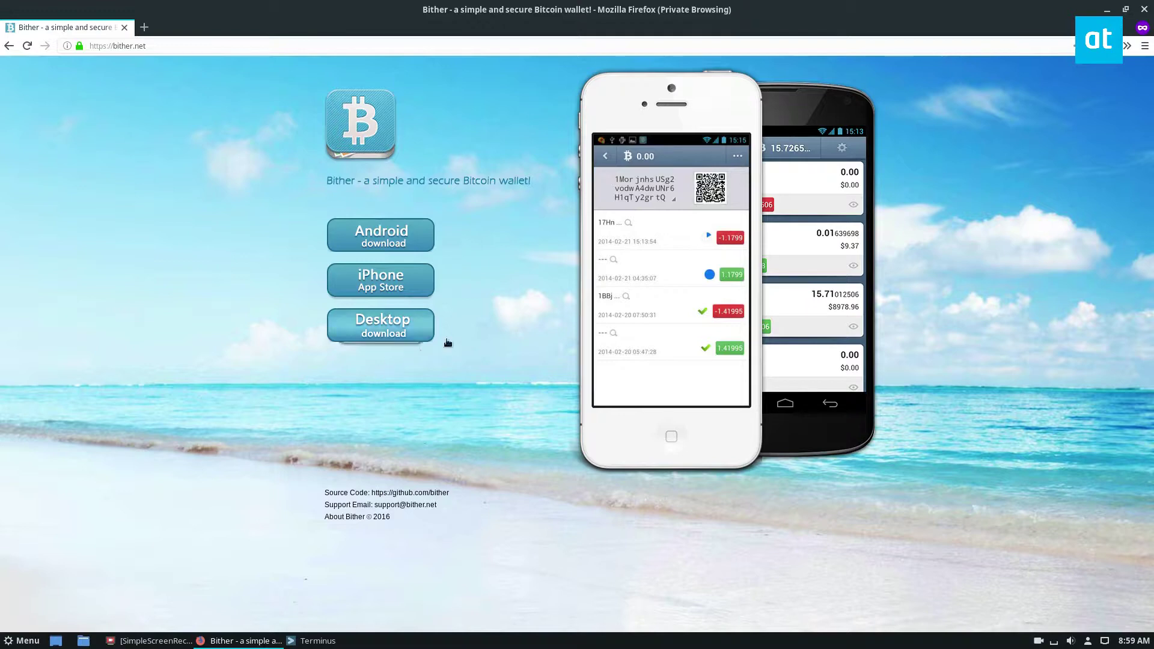
mouse_move(420, 328)
click(381, 419)
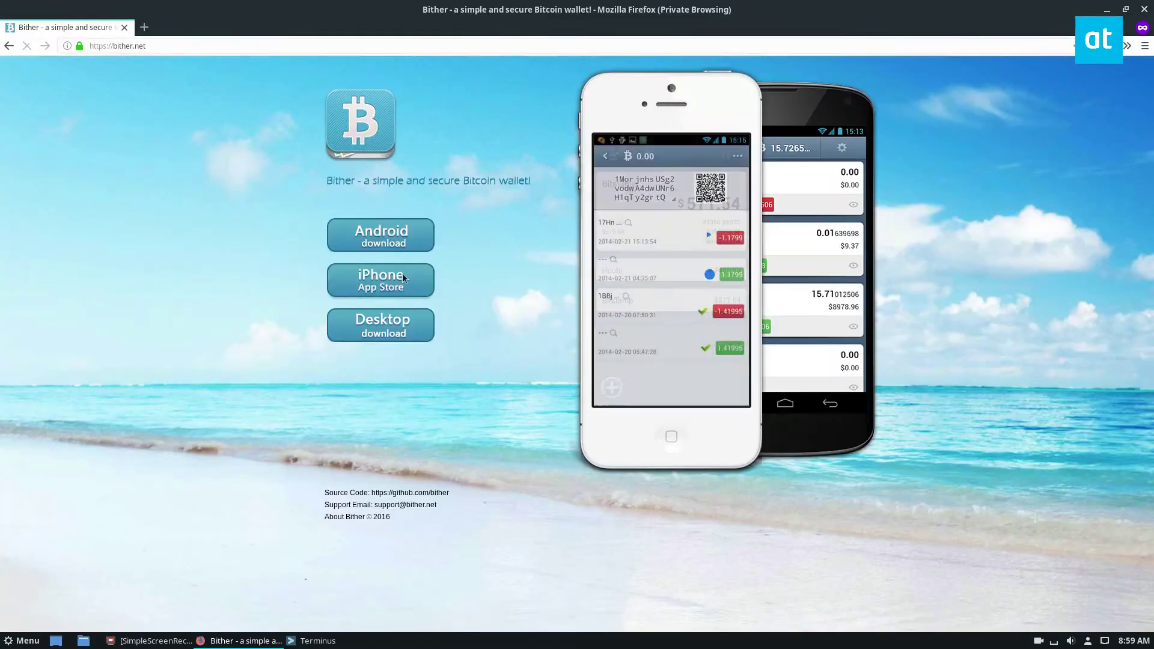
click(667, 361)
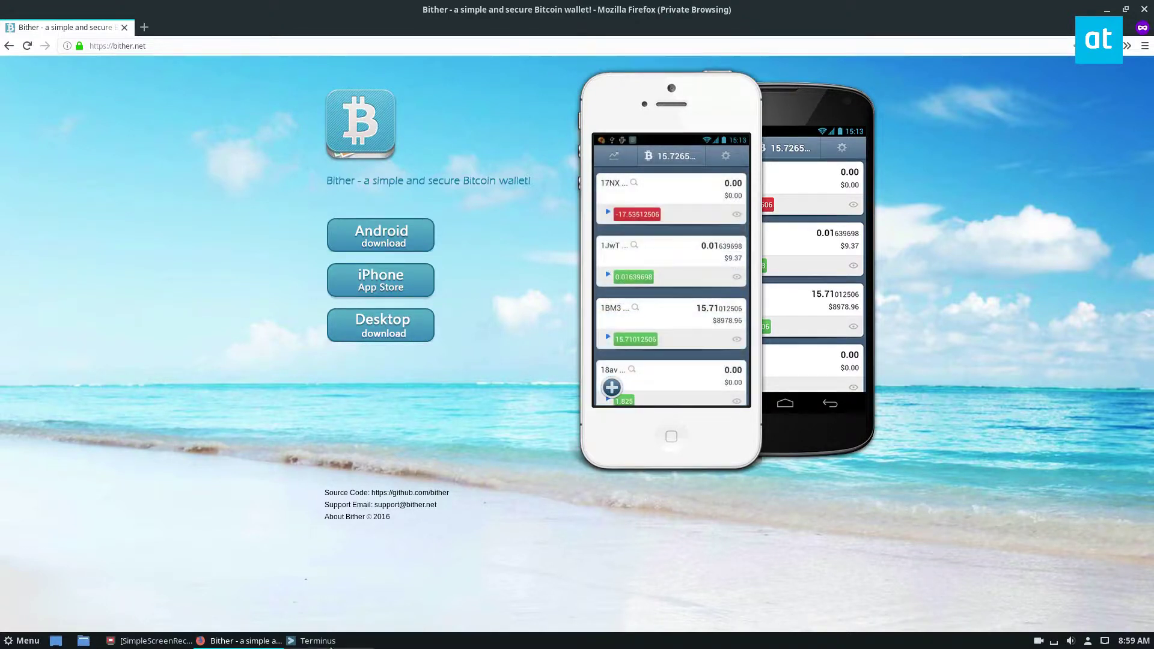
- Close Terminus, open the Downloads folder in the file manager, and restore its window to a smaller size
right_click(313, 640)
click(325, 623)
click(84, 641)
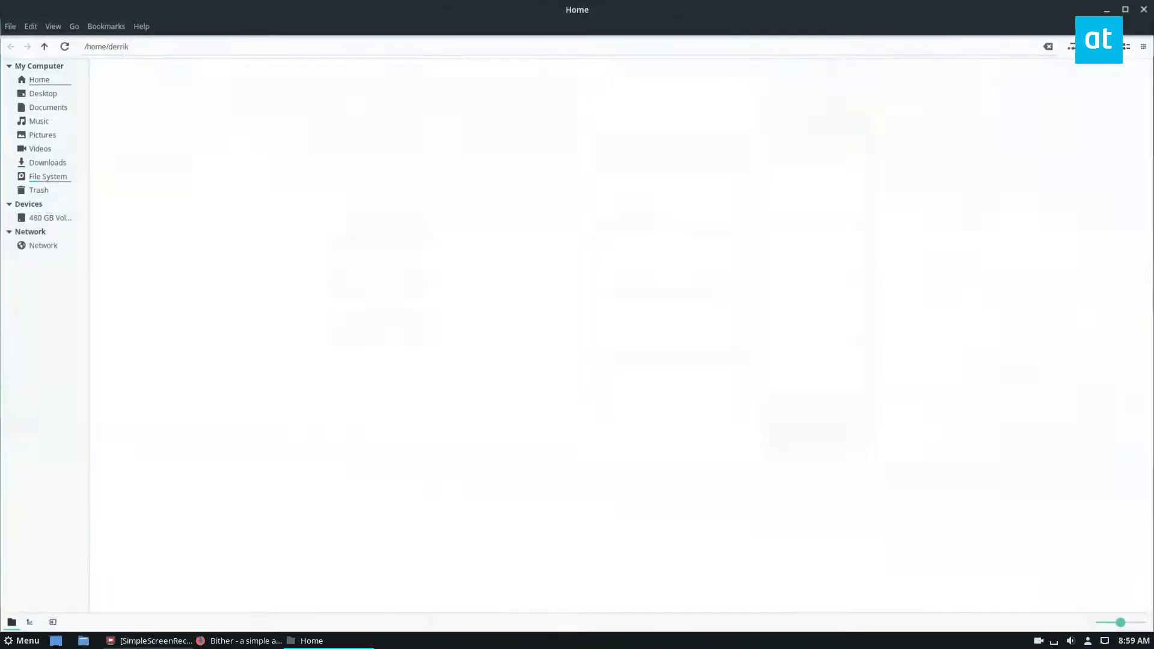
click(47, 162)
drag(368, 3, 447, 157)
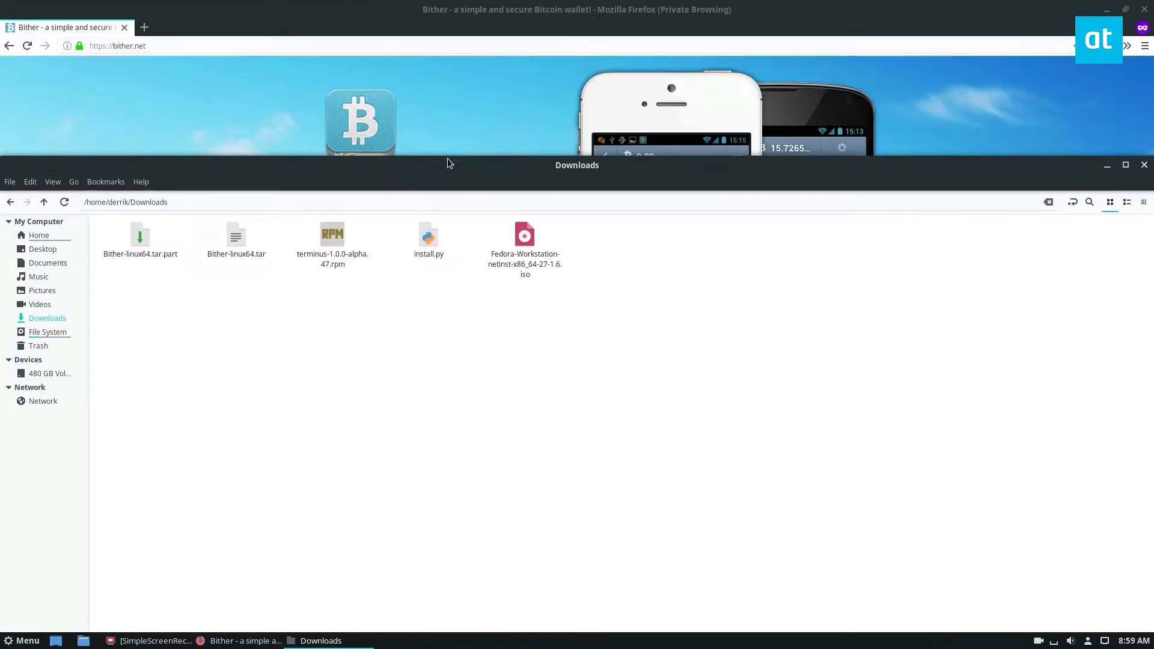
click(1125, 165)
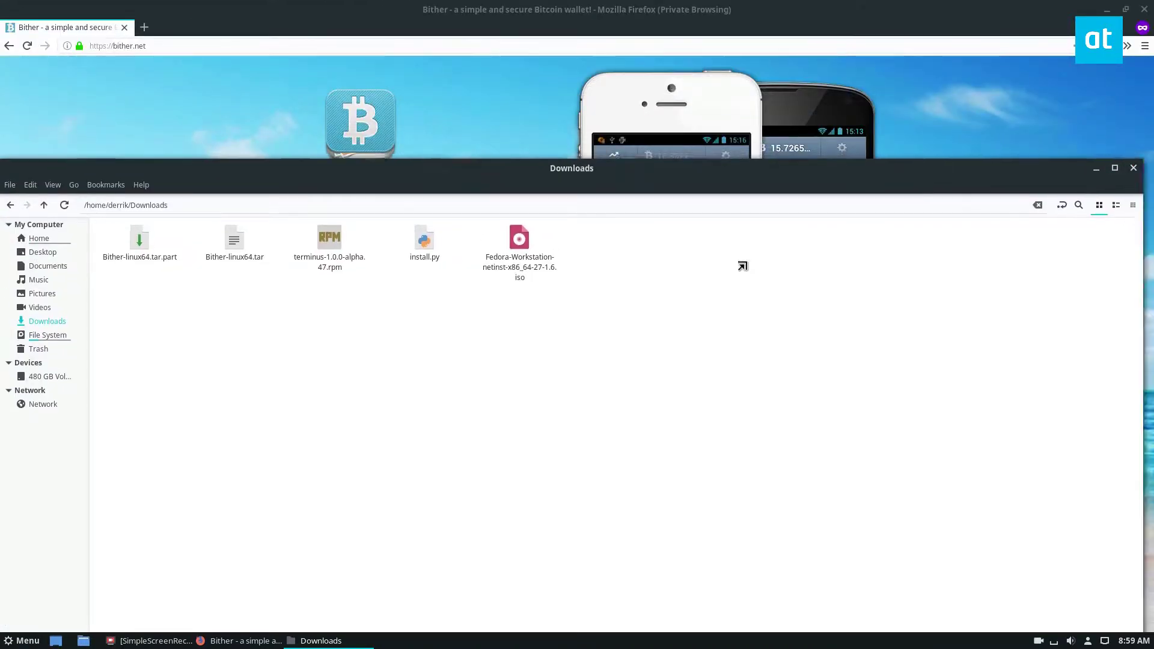
- Check the download progress of Bither-linux64.tar in the browser, and minimize the browser window
click(1126, 46)
click(1038, 79)
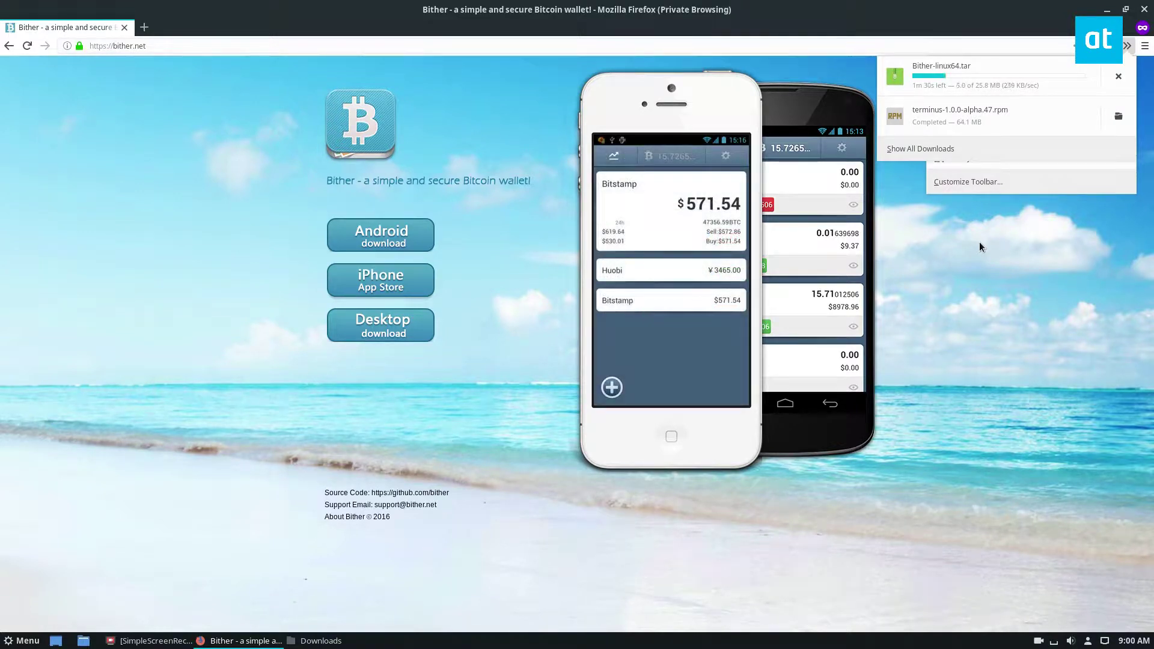
click(1107, 9)
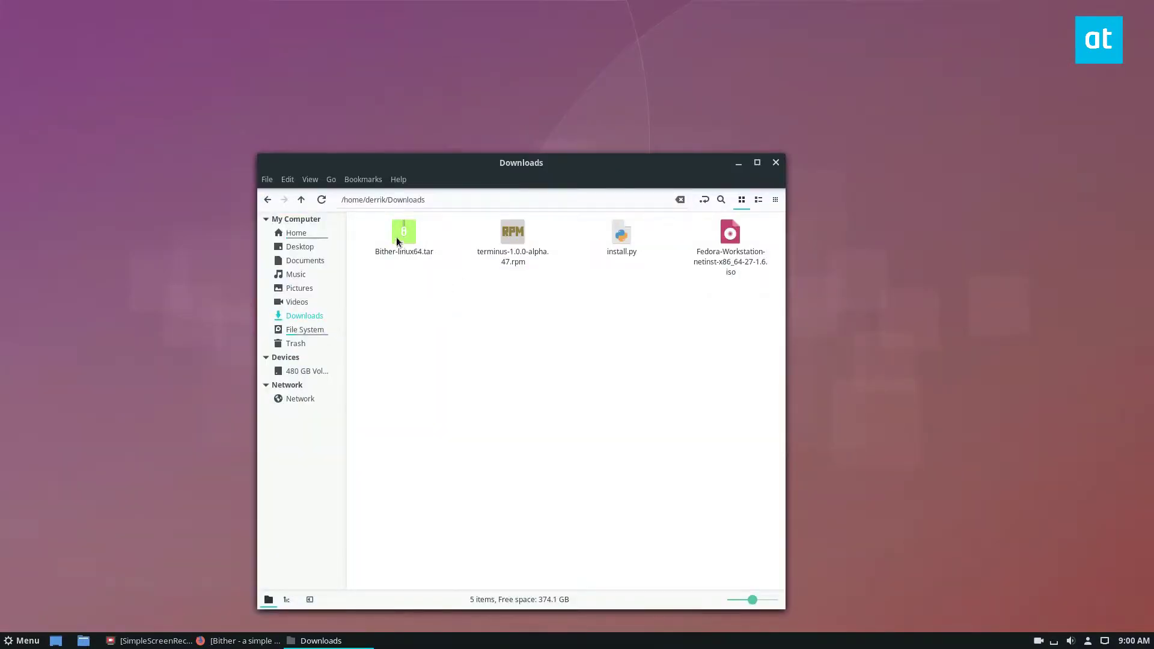
- Extract Bither-linux64.tar into the Downloads folder
right_click(415, 240)
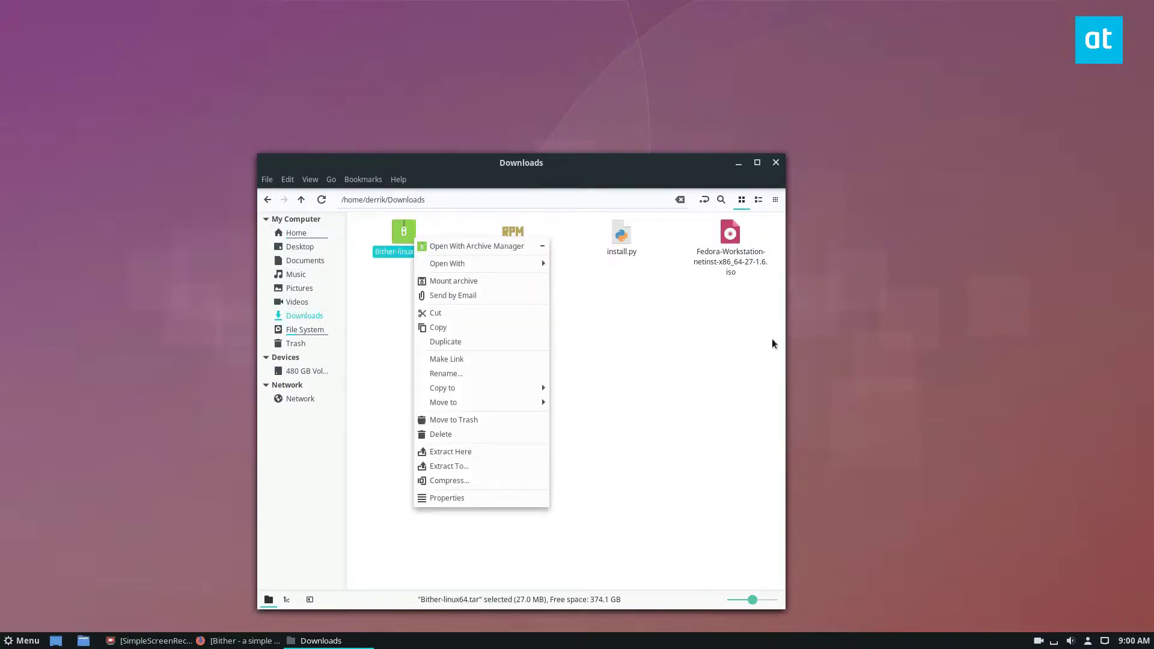
click(477, 451)
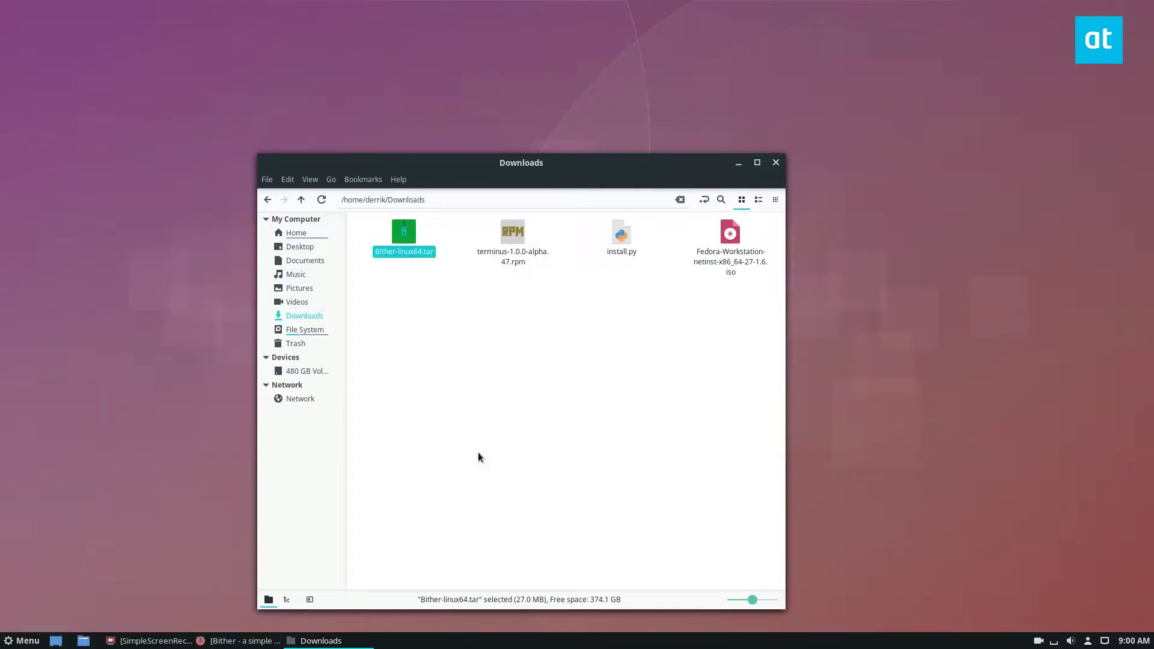
- Make sure Bither-linux64-offline is allowed to execute as a program, and launch the installer
right_click(402, 299)
right_click(400, 304)
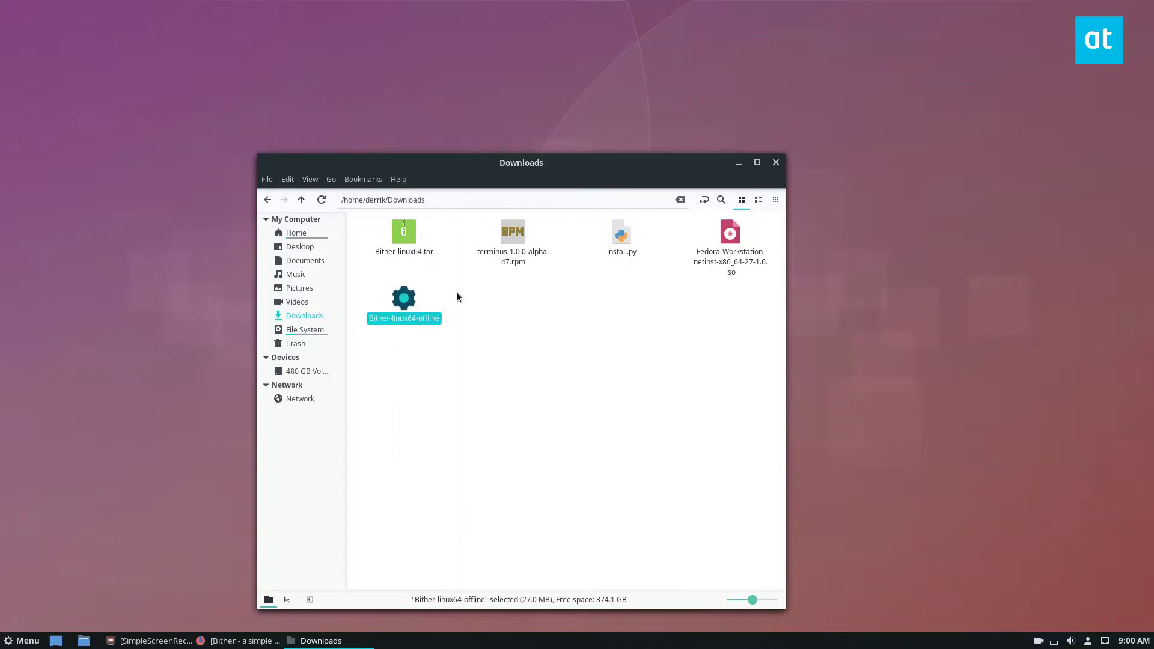
right_click(394, 307)
click(459, 521)
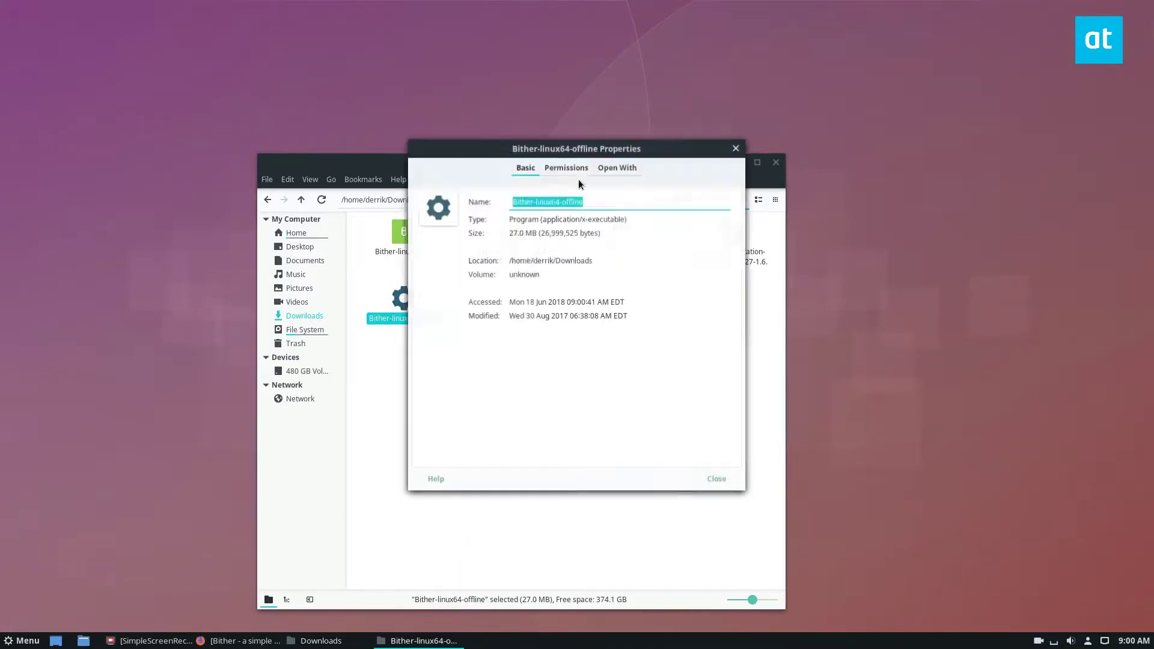
click(564, 168)
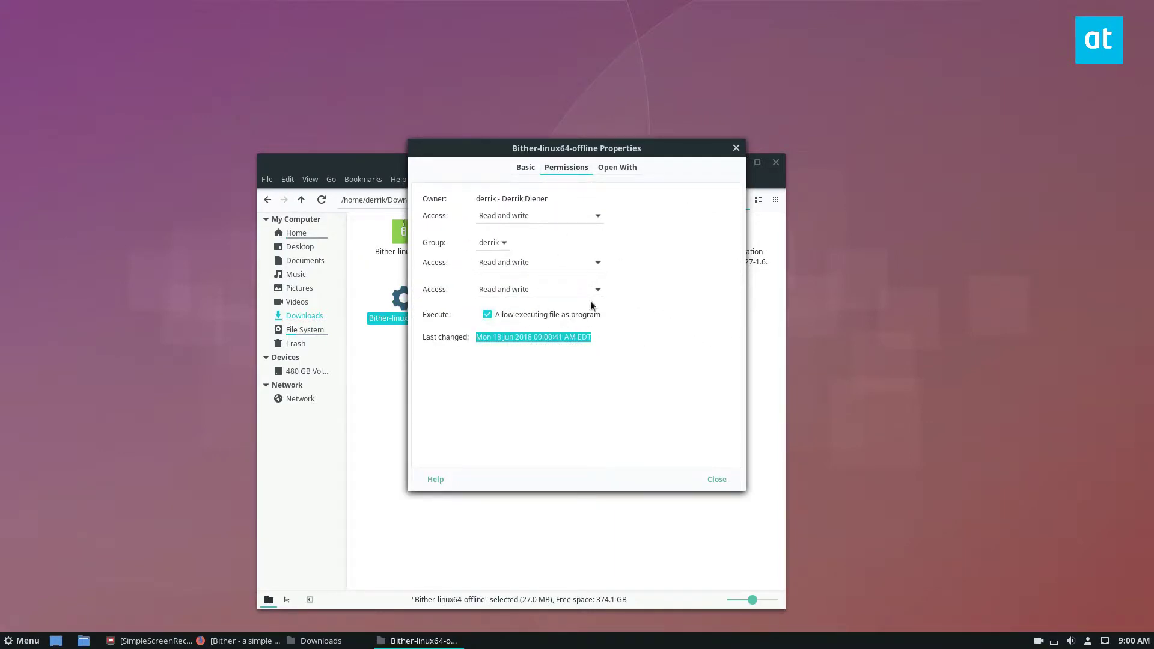
click(714, 478)
right_click(406, 305)
click(434, 316)
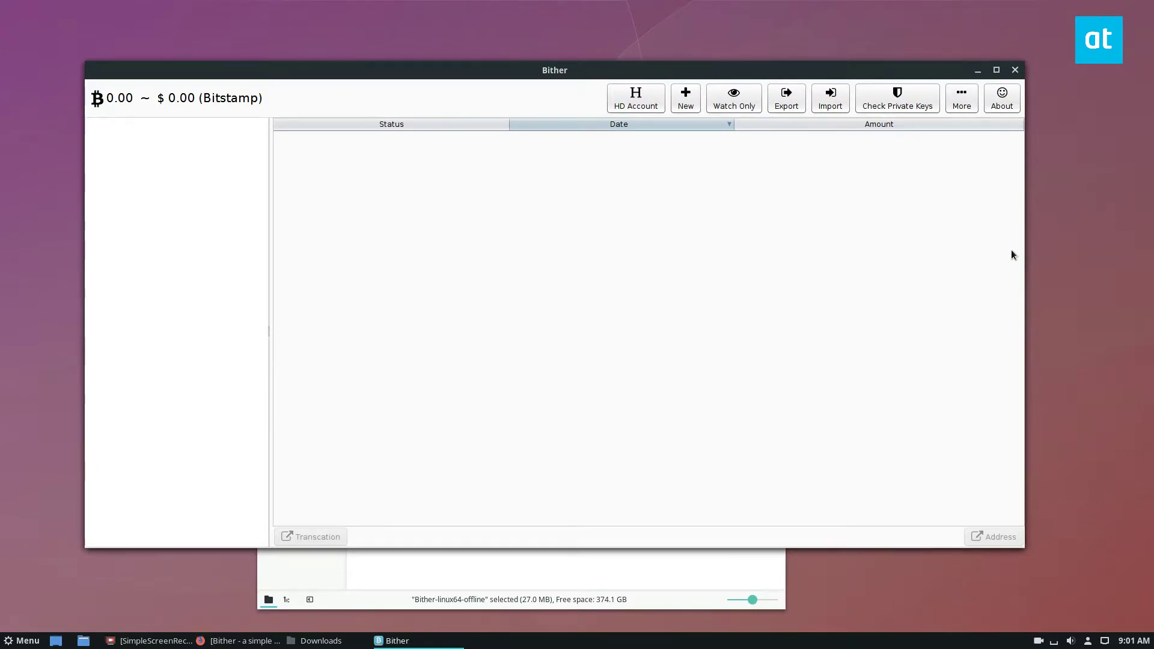
- Search the installed applications for "bith", launch Bither, and reposition its window on the desktop
click(3, 643)
text(bit)
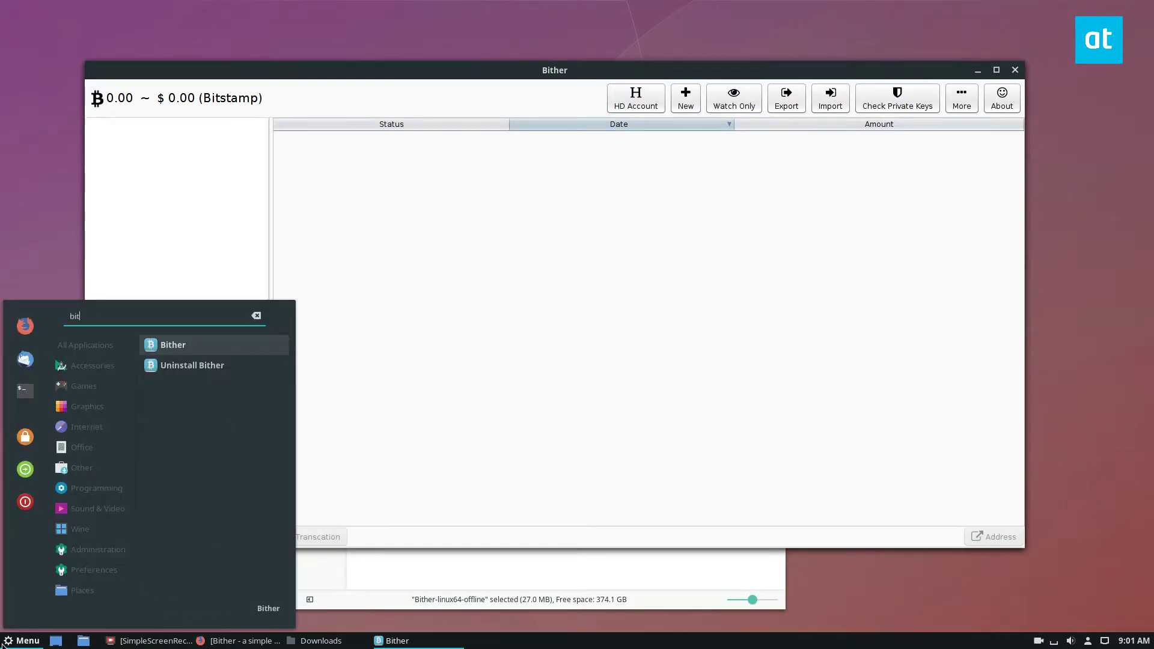
text(h)
key(Return)
mouse_move(377, 72)
mouse_down()
mouse_move(590, 146)
mouse_move(392, 65)
mouse_up()
mouse_move(649, 71)
mouse_down()
mouse_move(718, 86)
mouse_move(652, 87)
mouse_up()
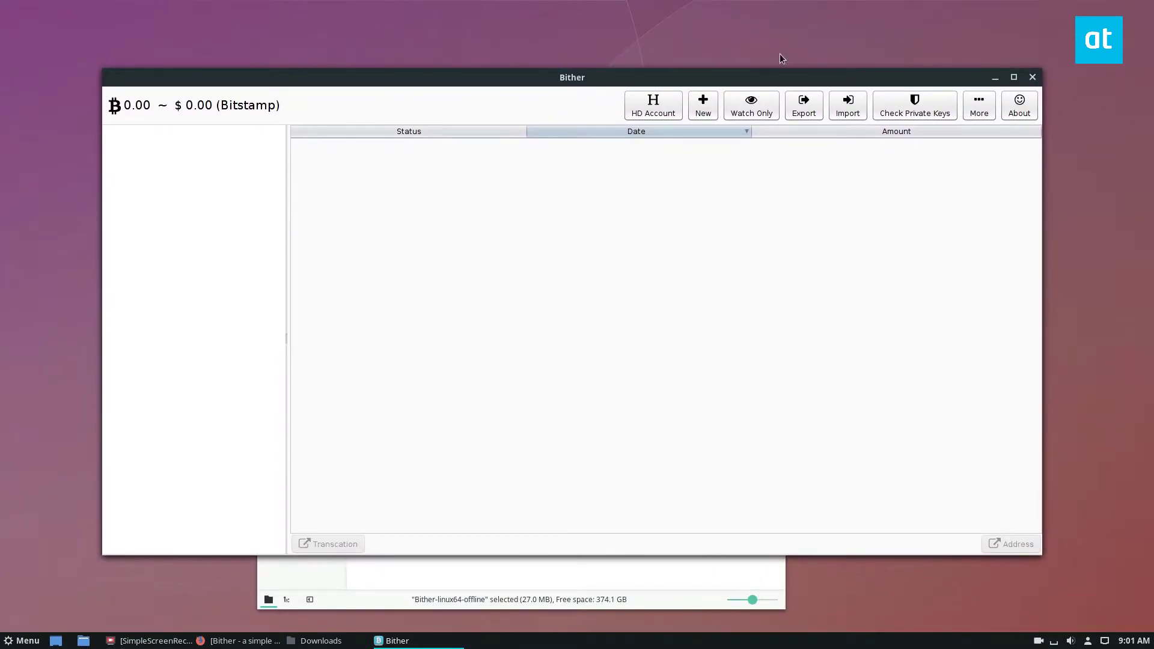
- Look through Bither's additional options, including the Advance Options, and close the dialog
click(976, 109)
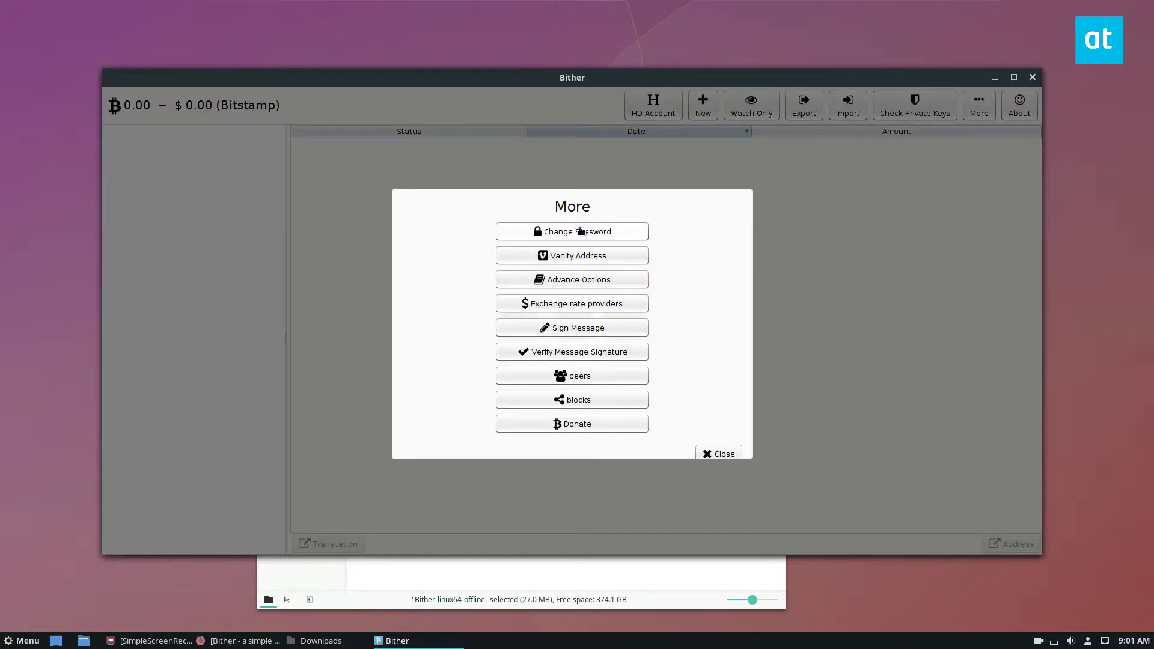
click(582, 282)
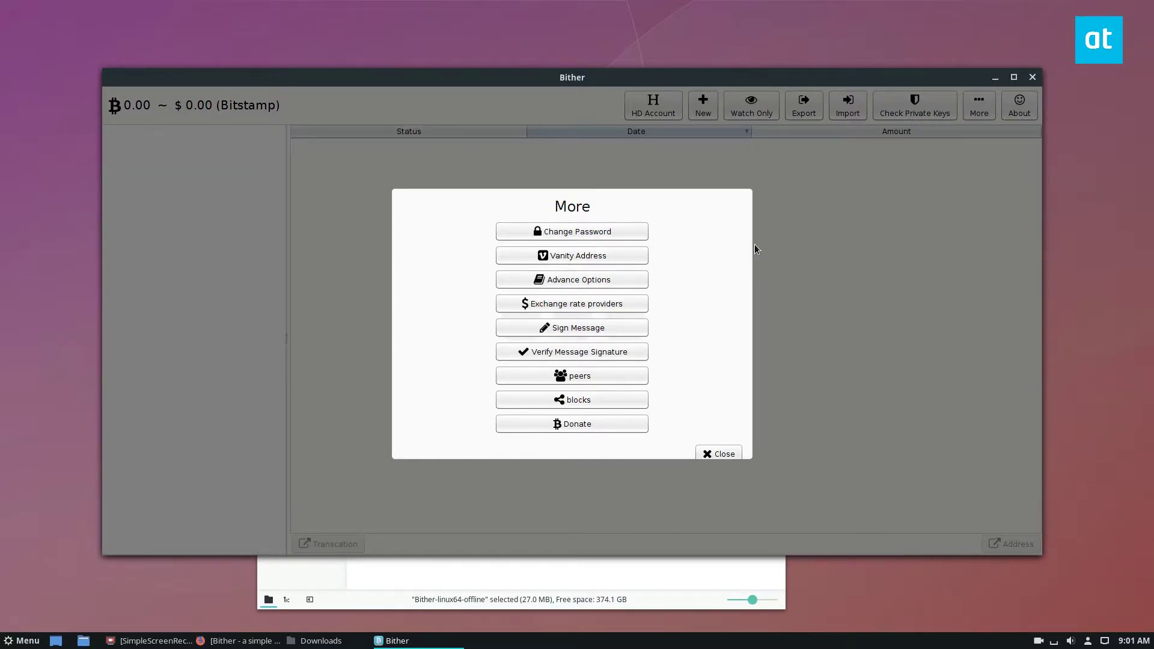
click(709, 453)
- Create 1 new wallet address with xrandom enabled, entering and confirming a new wallet password
click(698, 107)
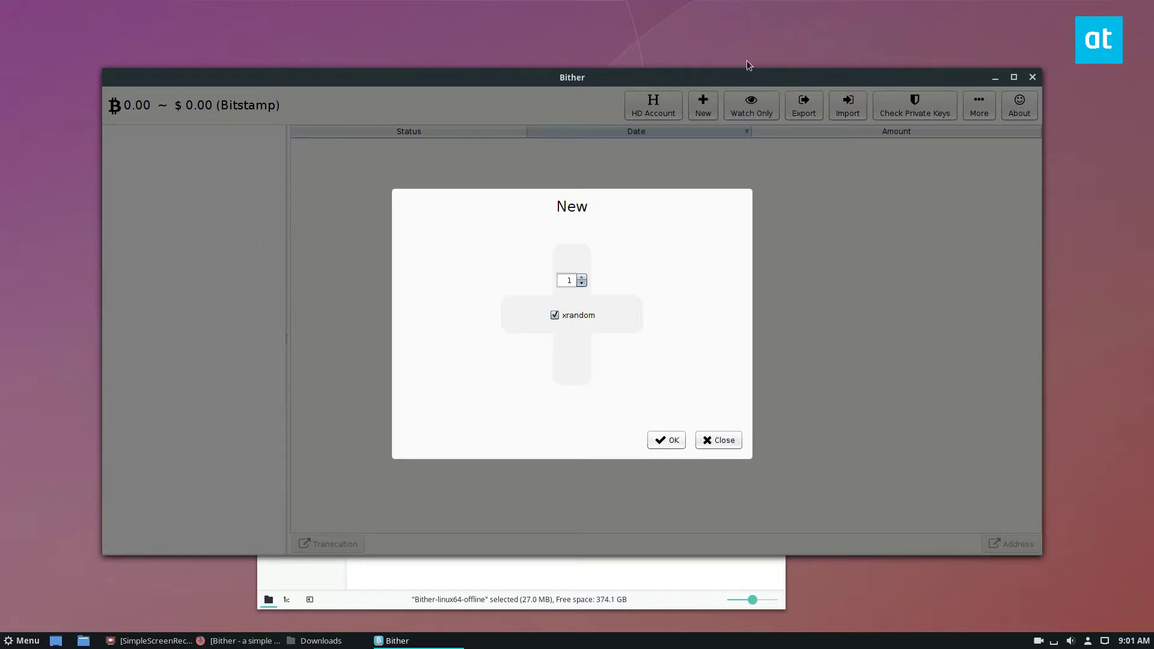
click(665, 440)
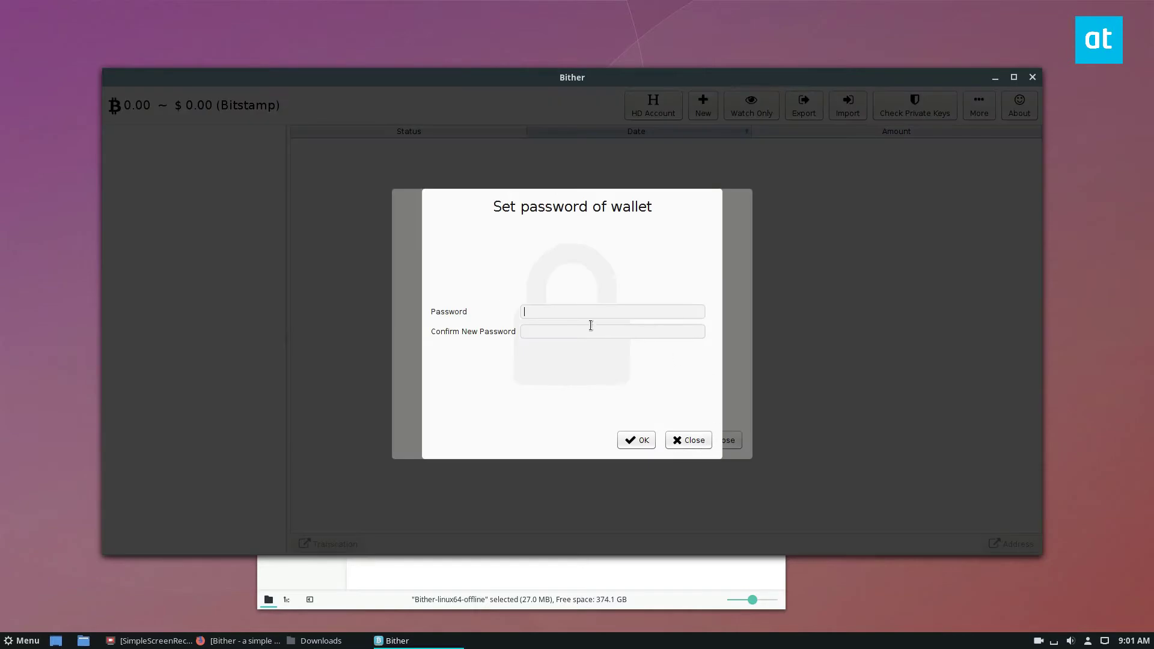
text(a)
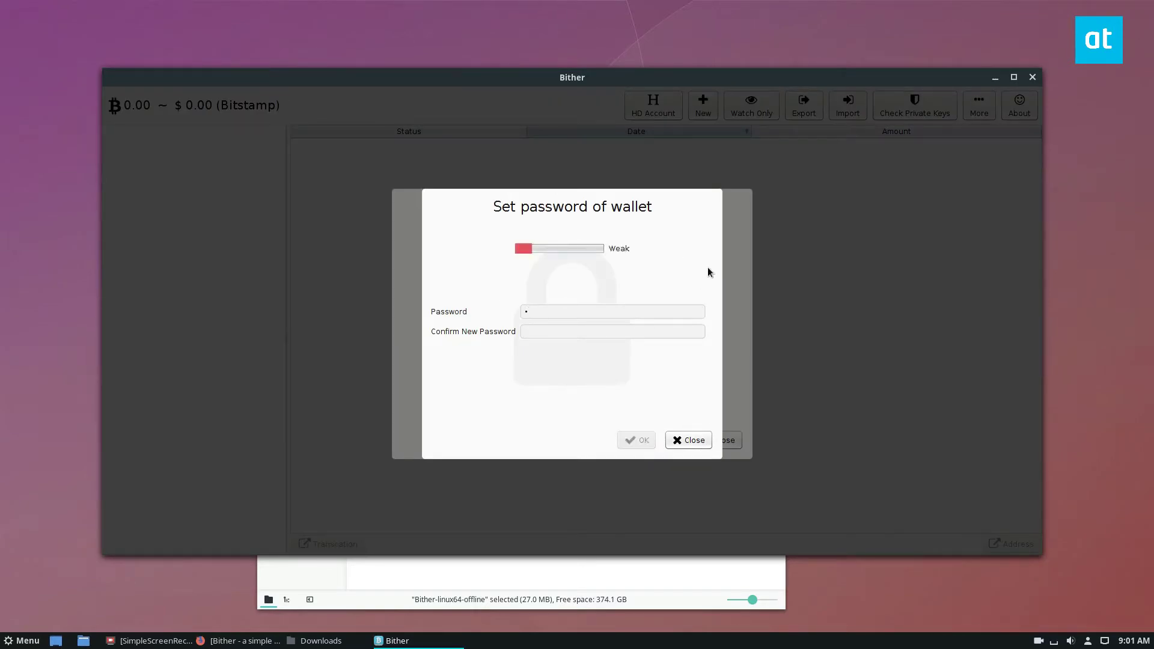
text(aaaaaaaaaaaaaa)
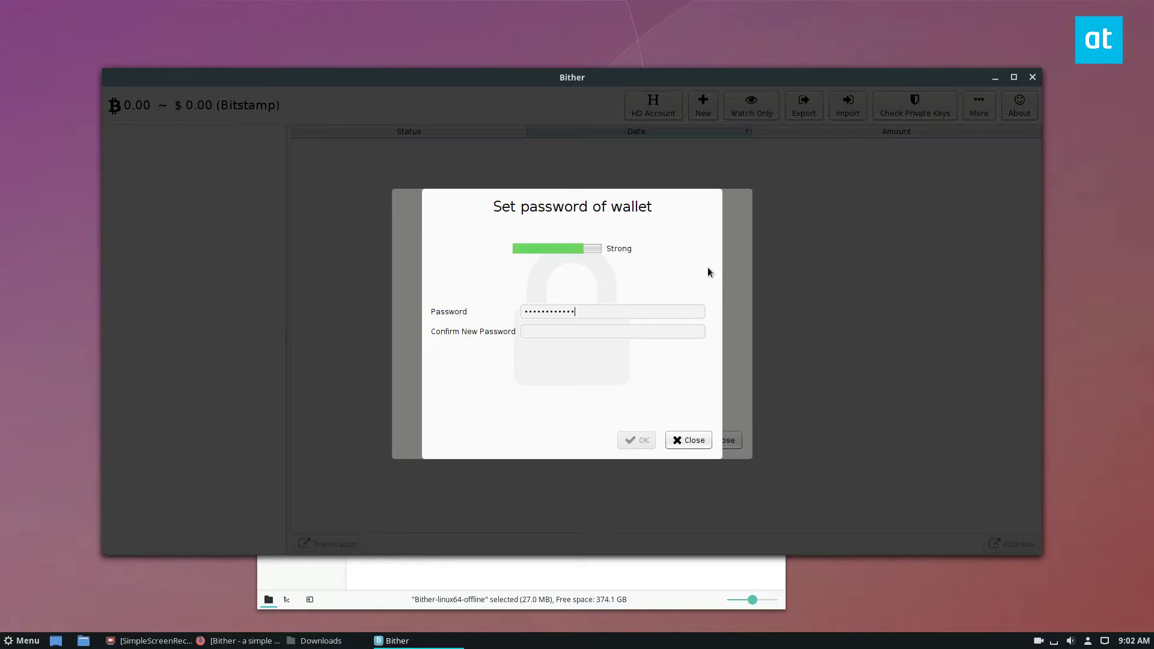
text(aaaaaaaaaaaaa)
key(Return)
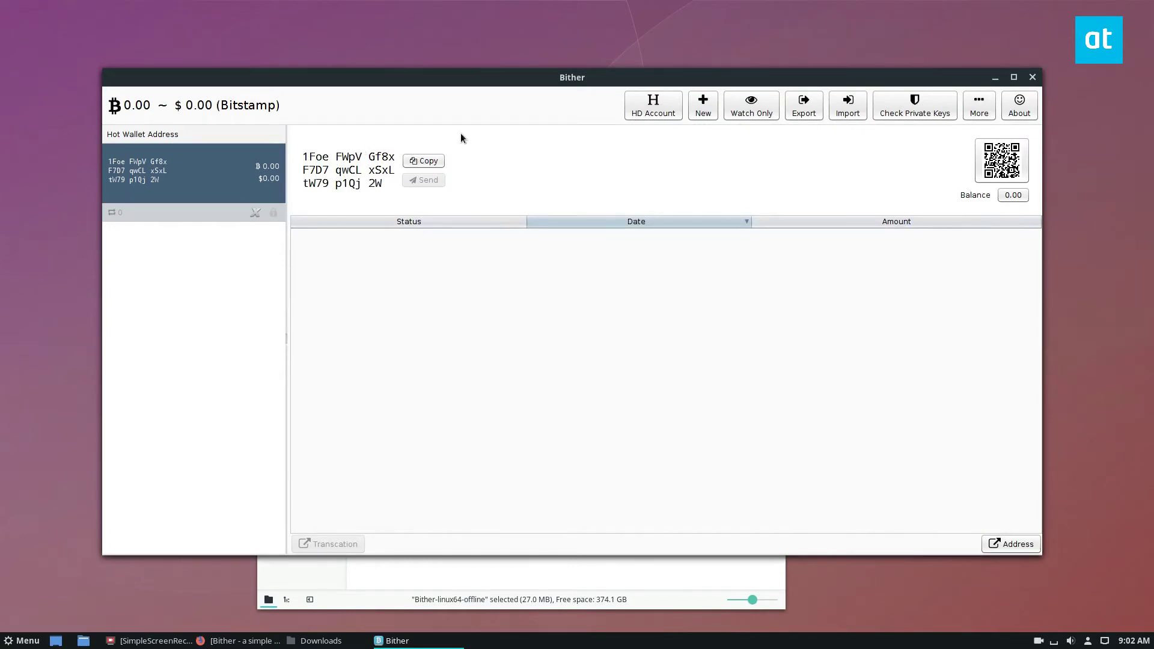
- Copy the new hot wallet address, and view its enlarged QR code before closing it
click(428, 164)
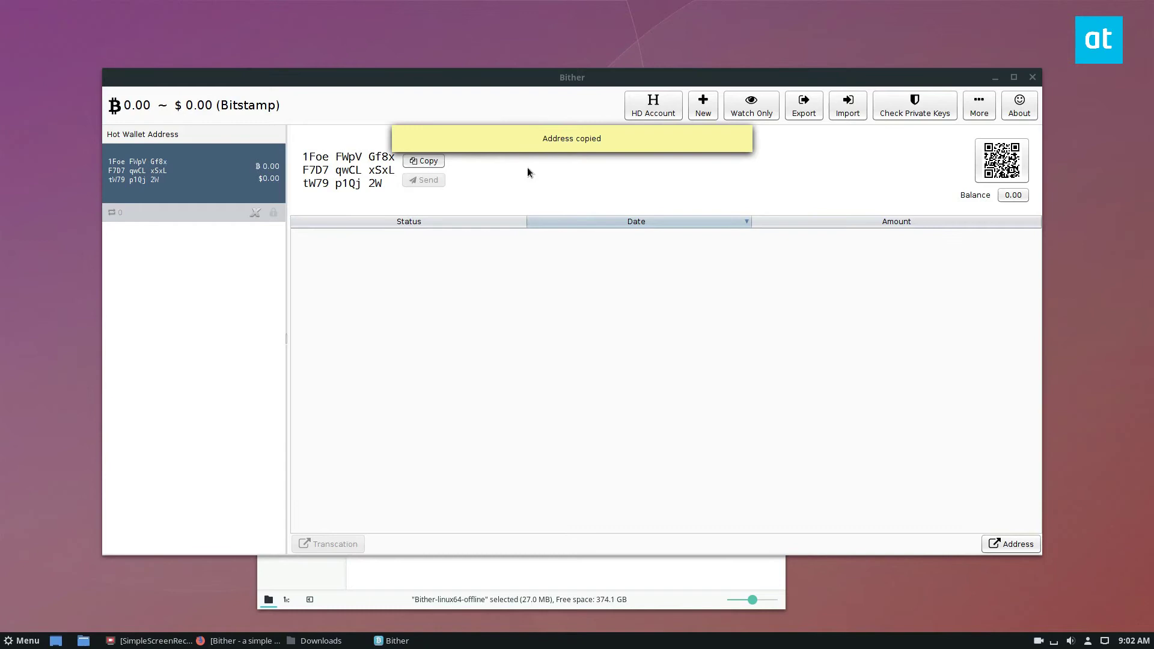
click(1001, 161)
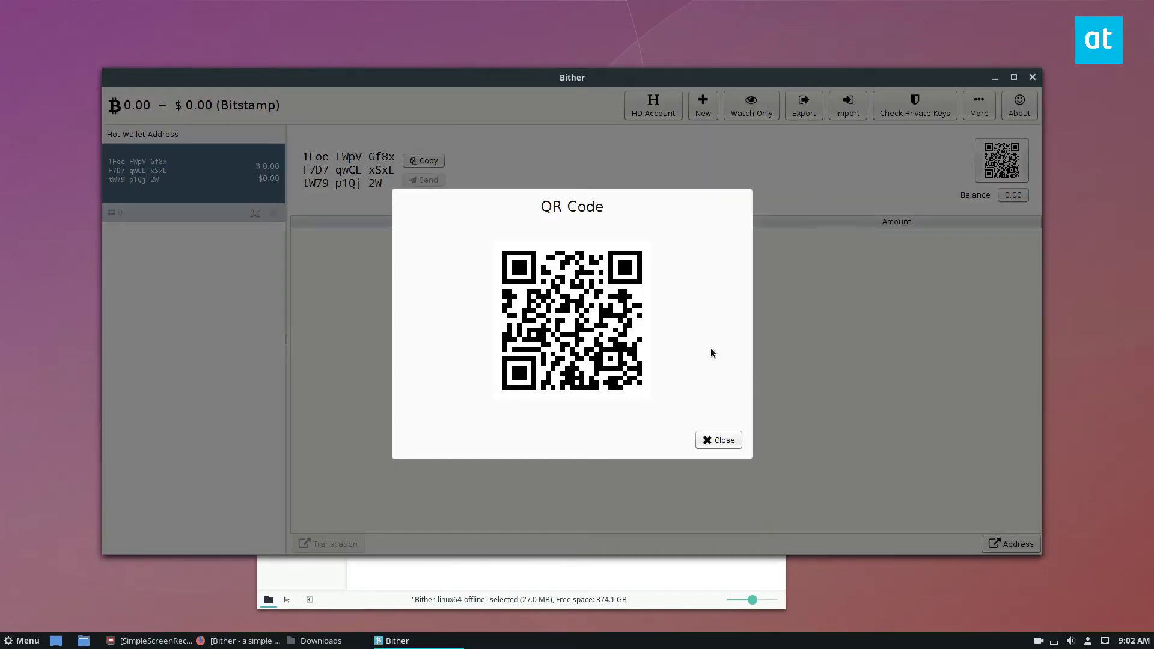
click(721, 440)
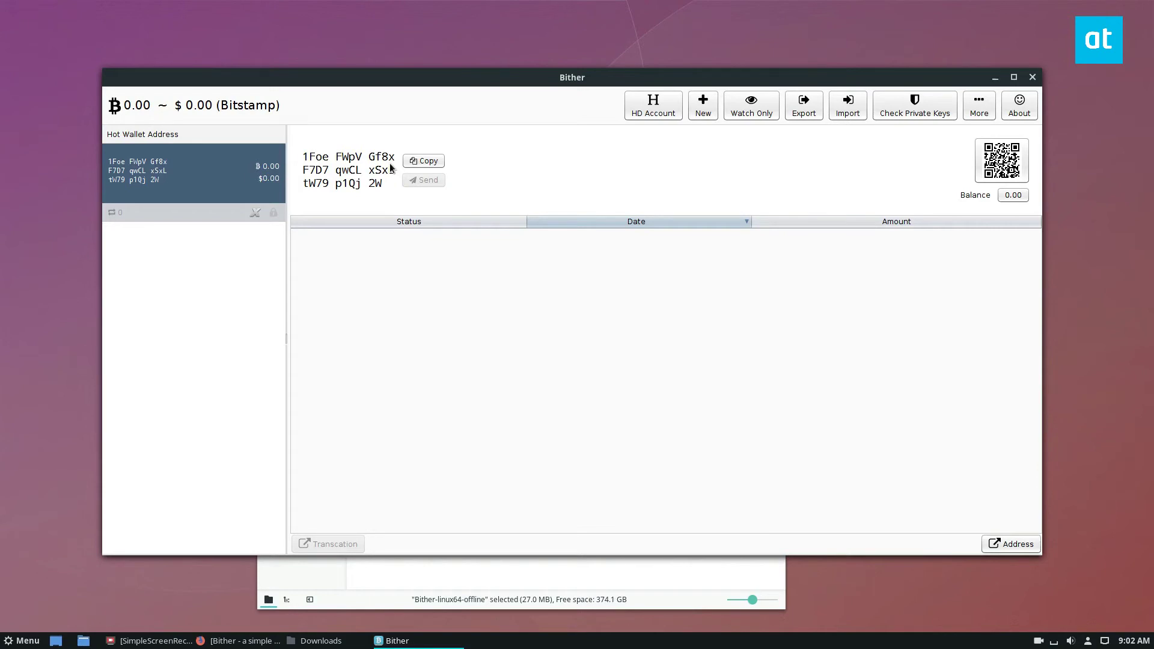
- View the wallet address's page on the Blockchain website and return to Bither
click(1011, 543)
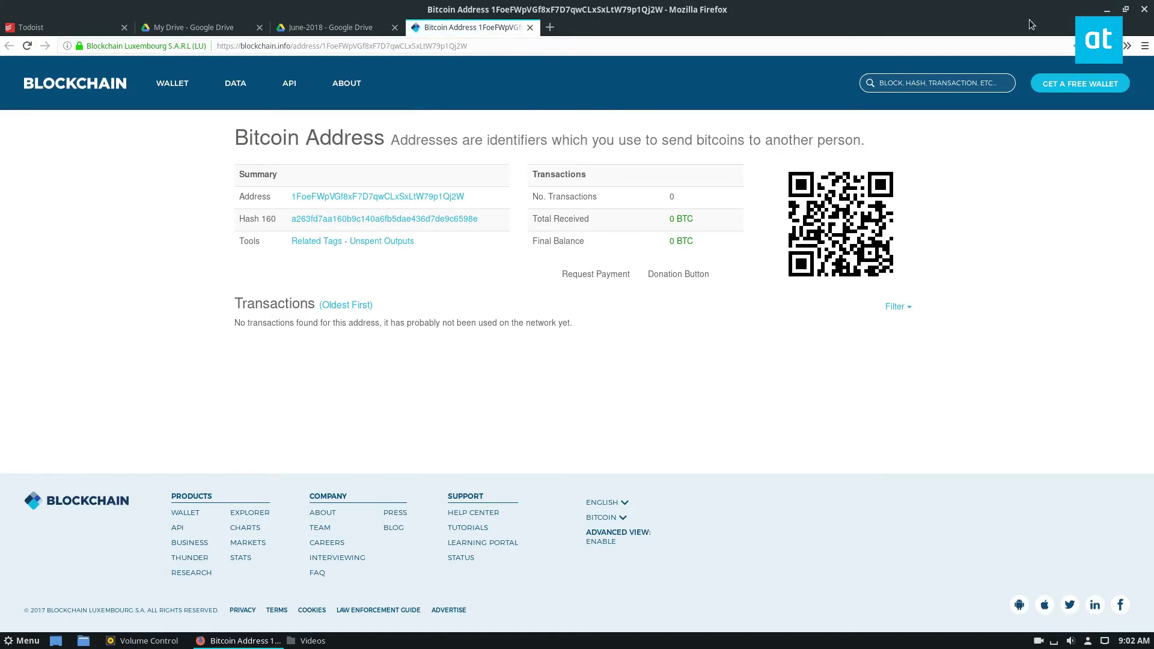
mouse_move(1150, 2)
click(914, 228)
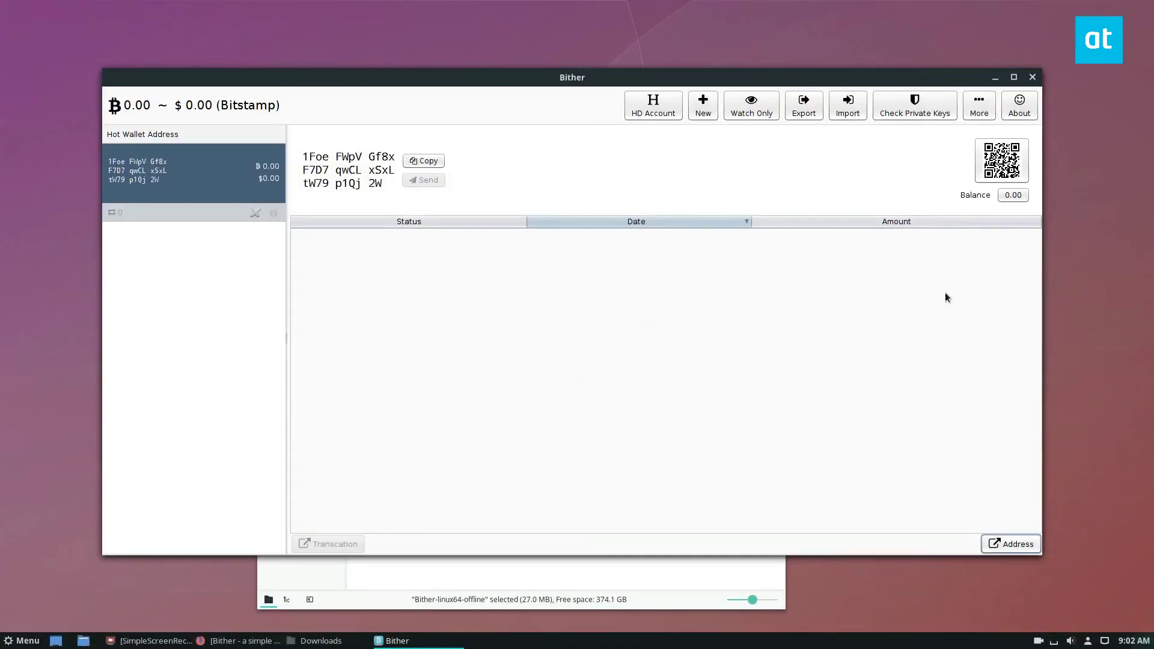